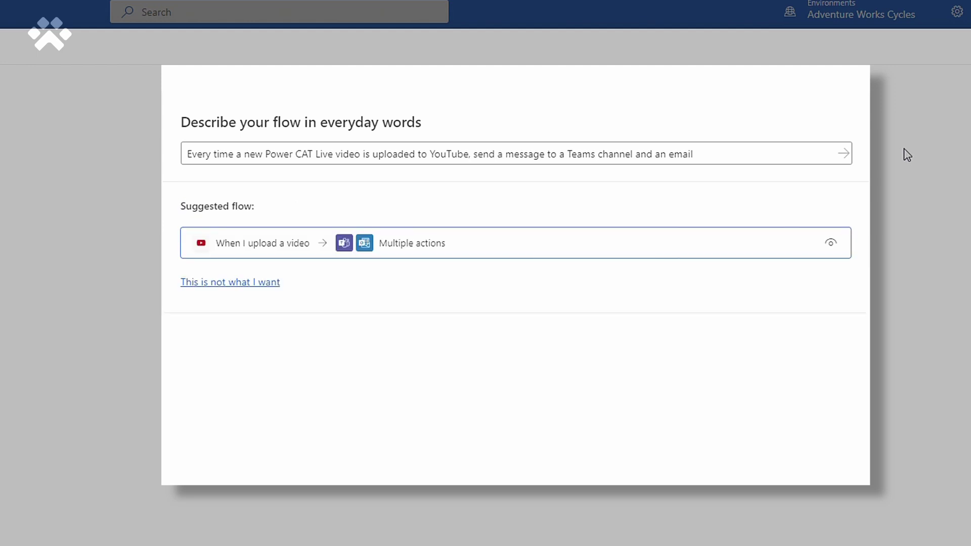
Step: Append 'and publish a tweet' to the flow description and preview the regenerated suggested flow
{"action": "left_click", "coordinate": [830, 243]}
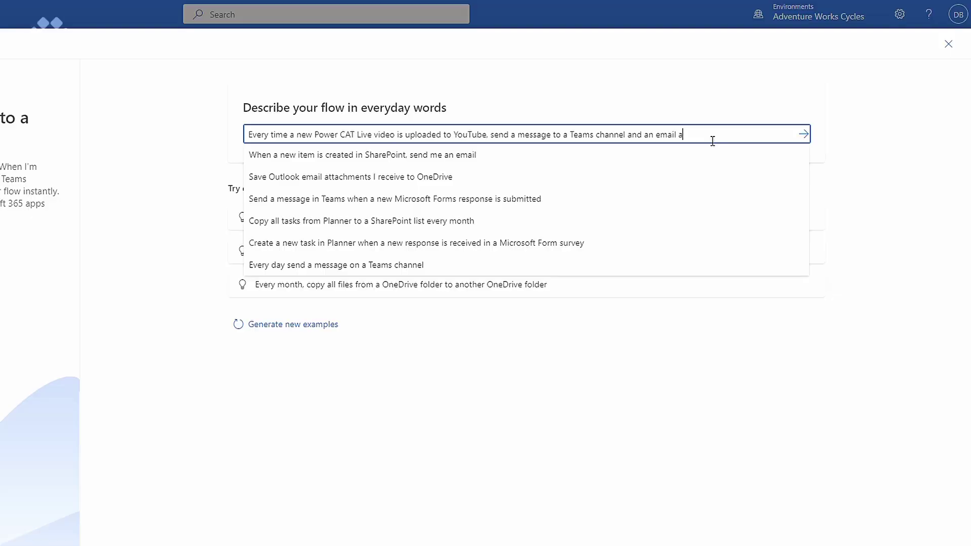
{"action": "type", "text": "and publish a tweet"}
{"action": "key", "text": "Return"}
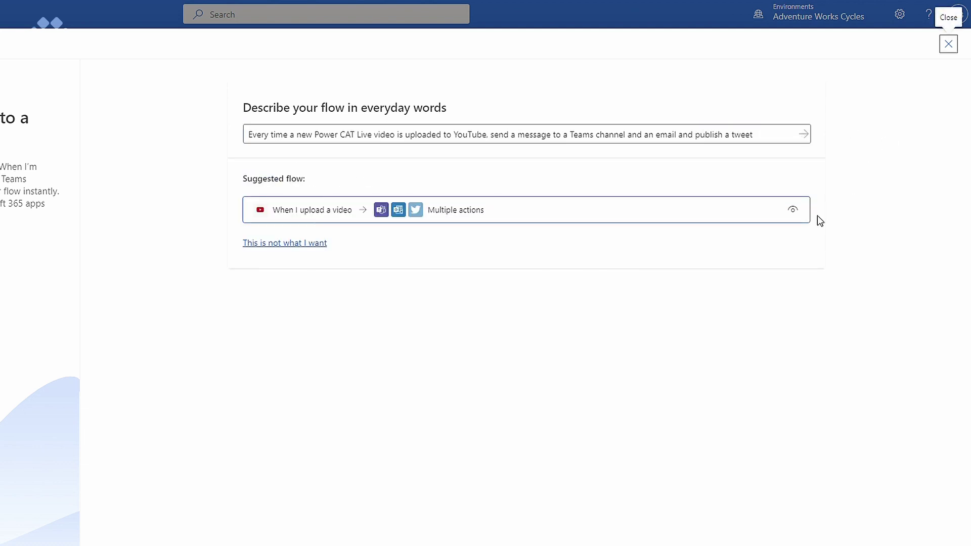
{"action": "left_click", "coordinate": [793, 210]}
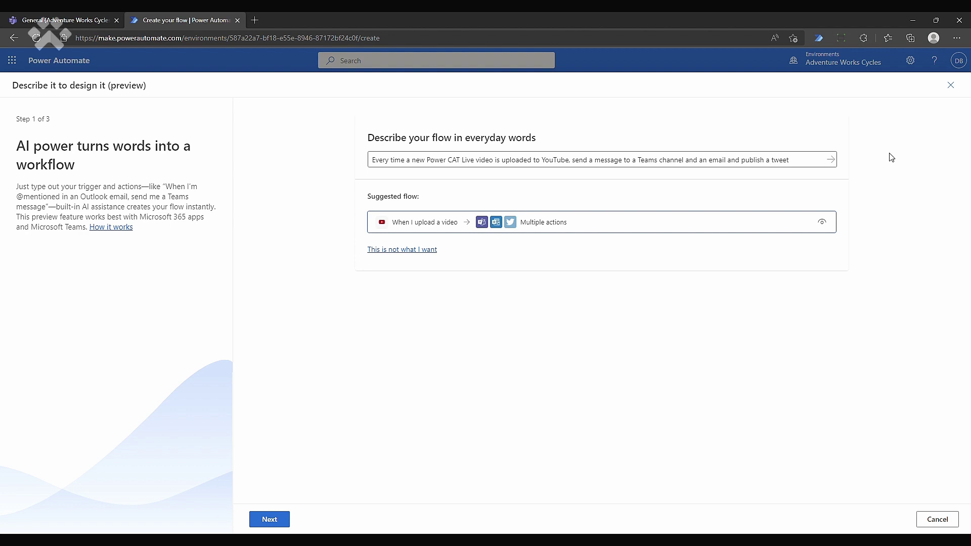
Step: Confirm the connected services and advance to step 3's settings, at the Outlook To field
{"action": "left_click", "coordinate": [269, 520]}
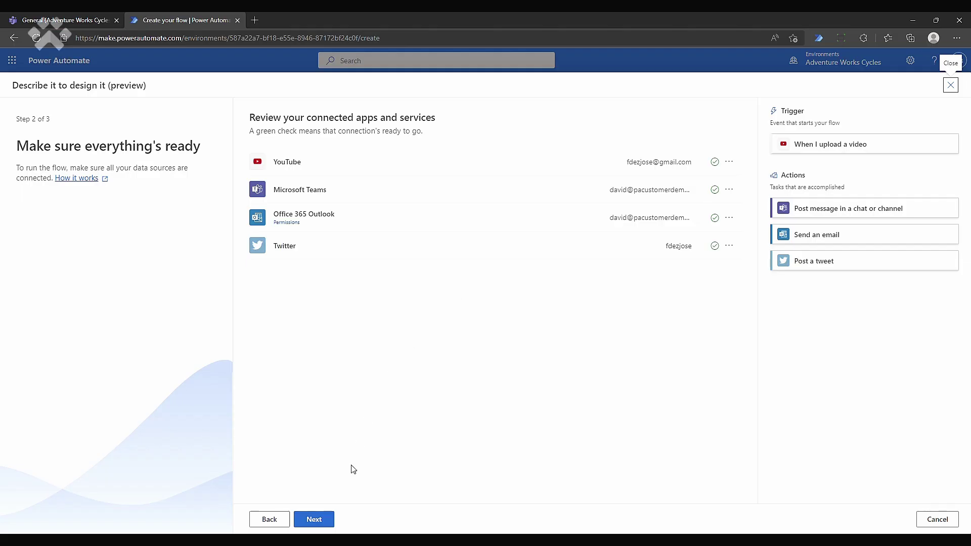
{"action": "left_click", "coordinate": [316, 521]}
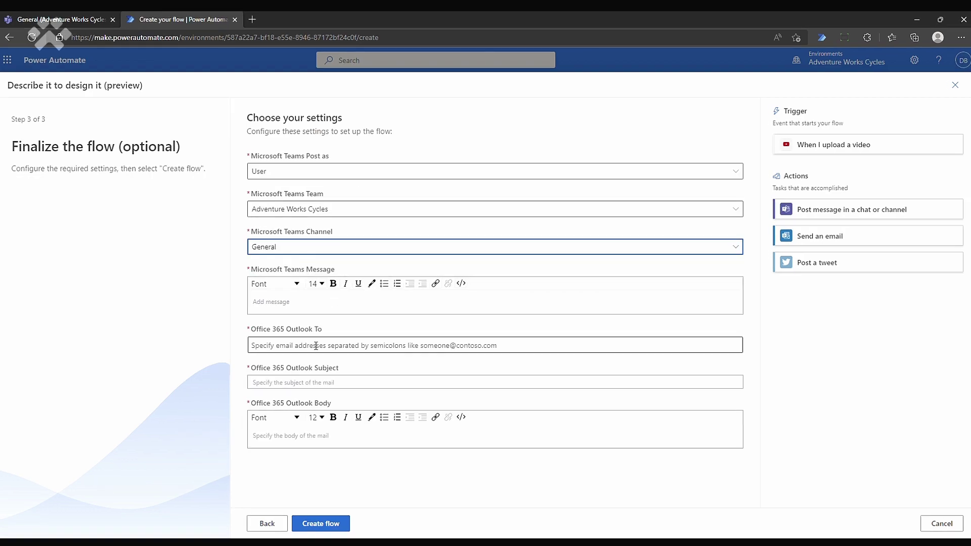
{"action": "left_click", "coordinate": [318, 342]}
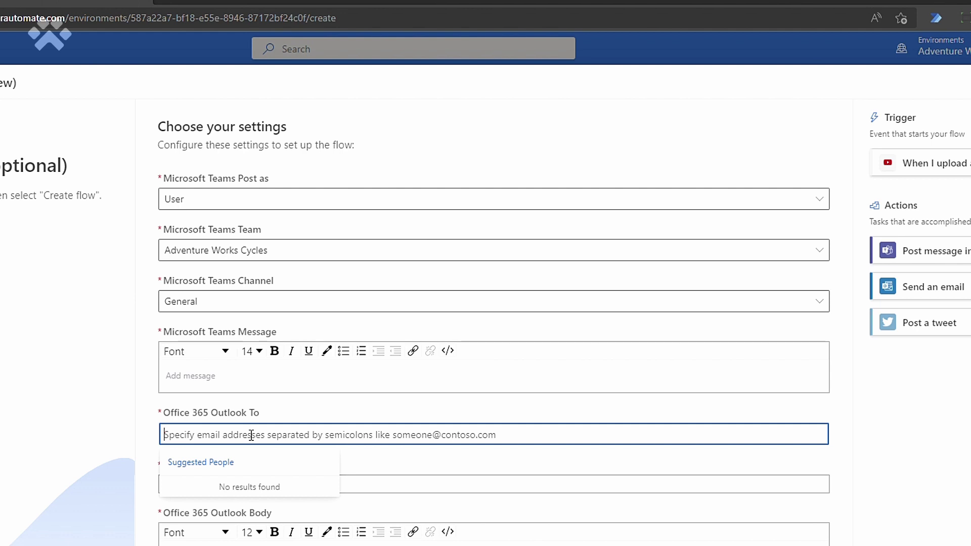
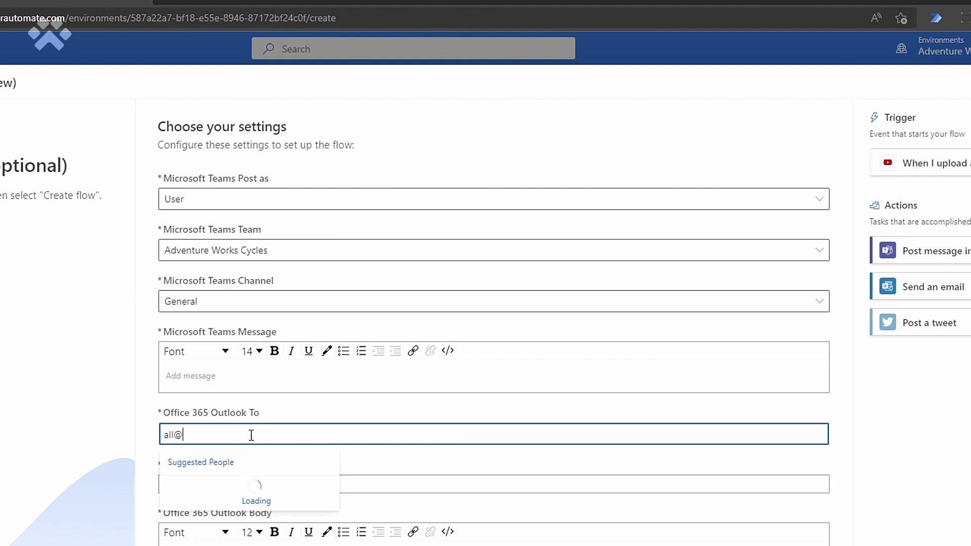
Step: Enter the team's e-mail address as the Outlook recipient and create the flow
{"action": "key", "text": "Tab"}
{"action": "left_click", "coordinate": [253, 542]}
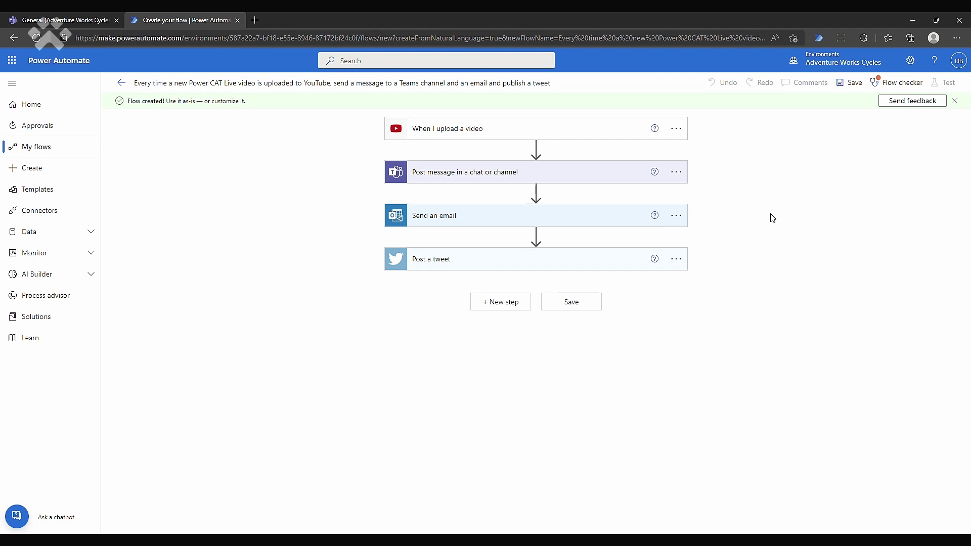
Step: Write 'Hey team - I have published an awesome new video' in the Teams message with the Video Web Link
{"action": "left_click", "coordinate": [585, 171]}
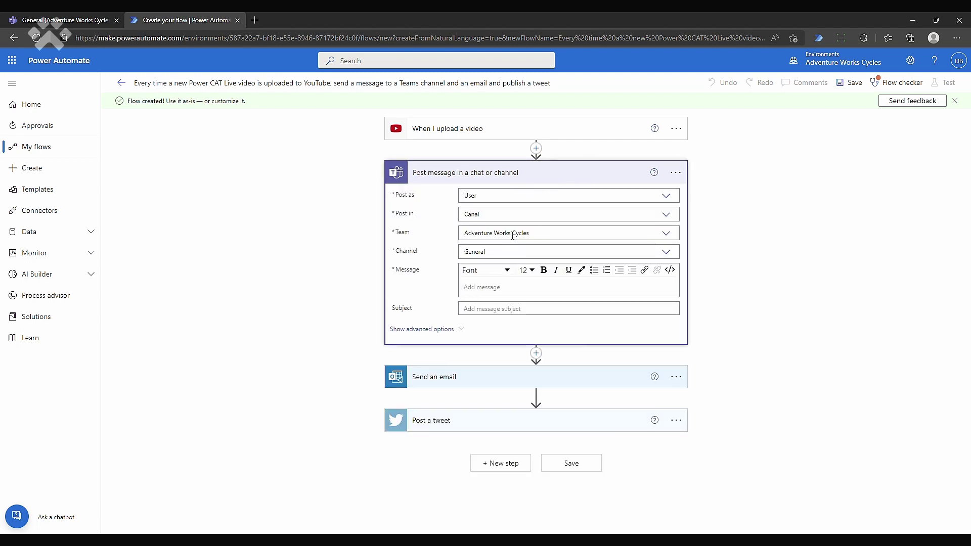
{"action": "left_click", "coordinate": [495, 294]}
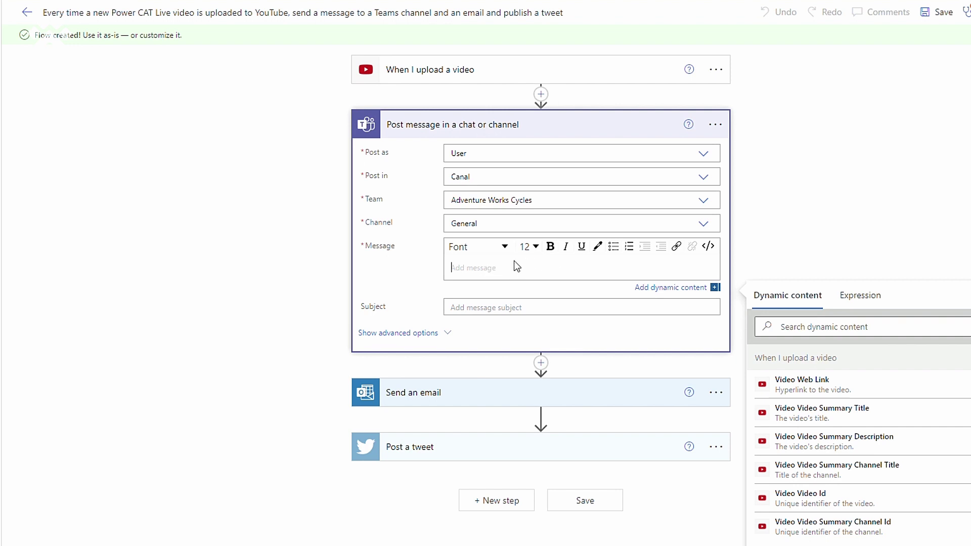
{"action": "type", "text": "Hey team - I have published an awesome new video"}
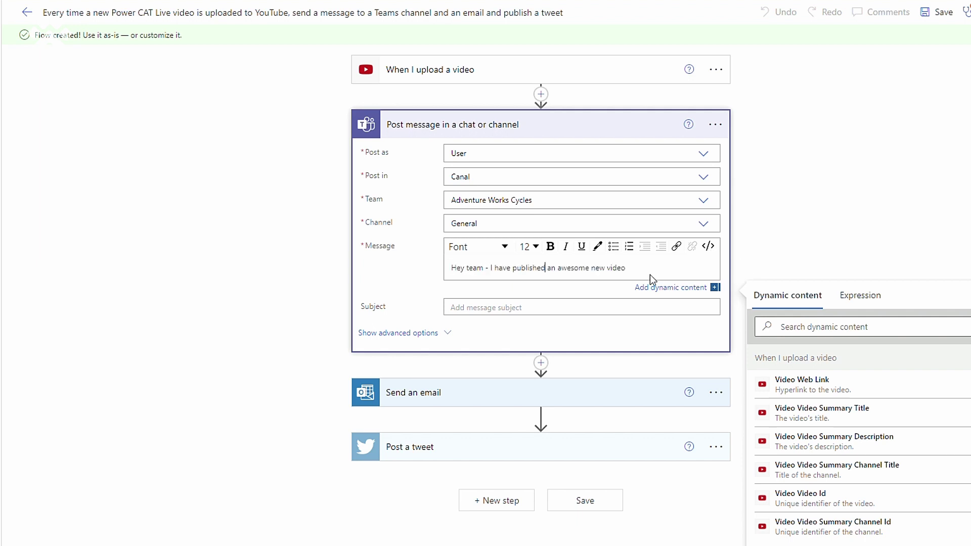
{"action": "left_click", "coordinate": [838, 390]}
{"action": "left_click", "coordinate": [799, 210]}
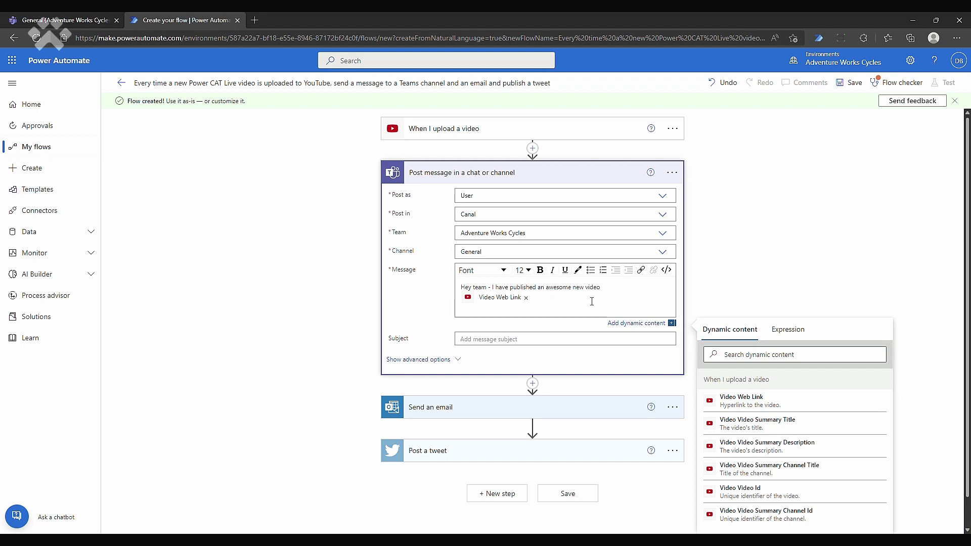
Step: Add the Published Date-Time to the Teams message and begin deleting the Send an email step
{"action": "type", "text": "It was published on:"}
{"action": "left_click", "coordinate": [717, 354]}
{"action": "type", "text": "p"}
{"action": "left_click", "coordinate": [783, 447]}
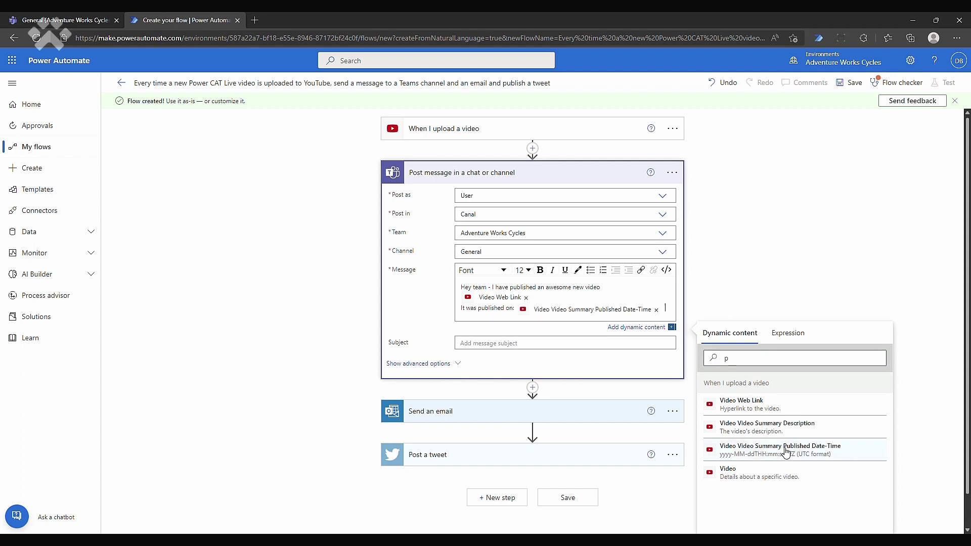
{"action": "left_click", "coordinate": [737, 233]}
{"action": "left_click", "coordinate": [676, 400]}
{"action": "left_click", "coordinate": [717, 465]}
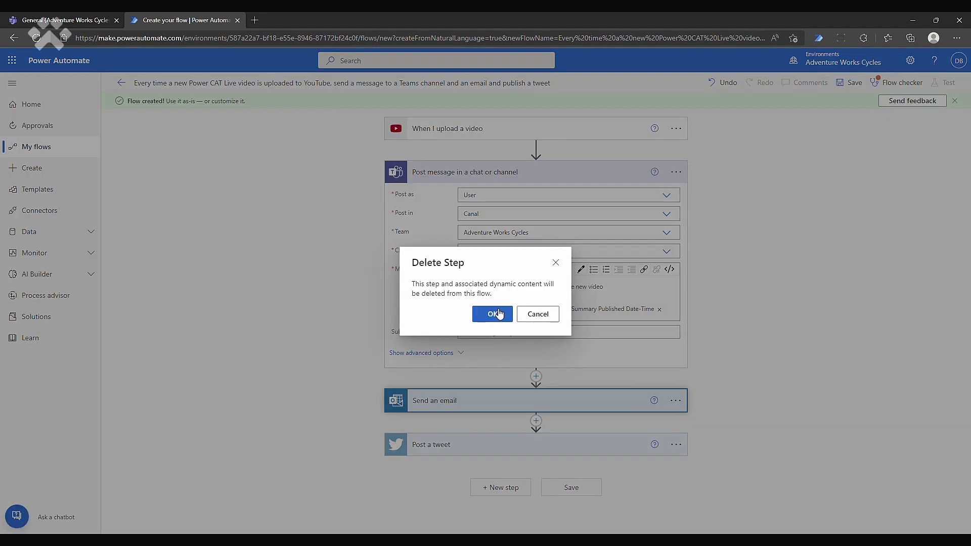
Step: Delete the Send an email and Post a tweet steps, then save the flow
{"action": "left_click", "coordinate": [488, 313]}
{"action": "left_click", "coordinate": [683, 400]}
{"action": "left_click", "coordinate": [713, 468]}
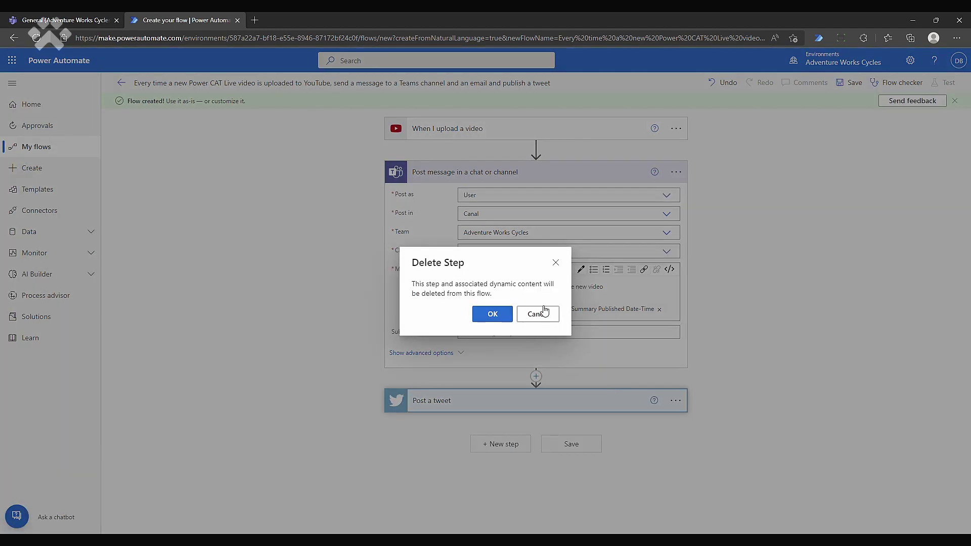
{"action": "left_click", "coordinate": [483, 318]}
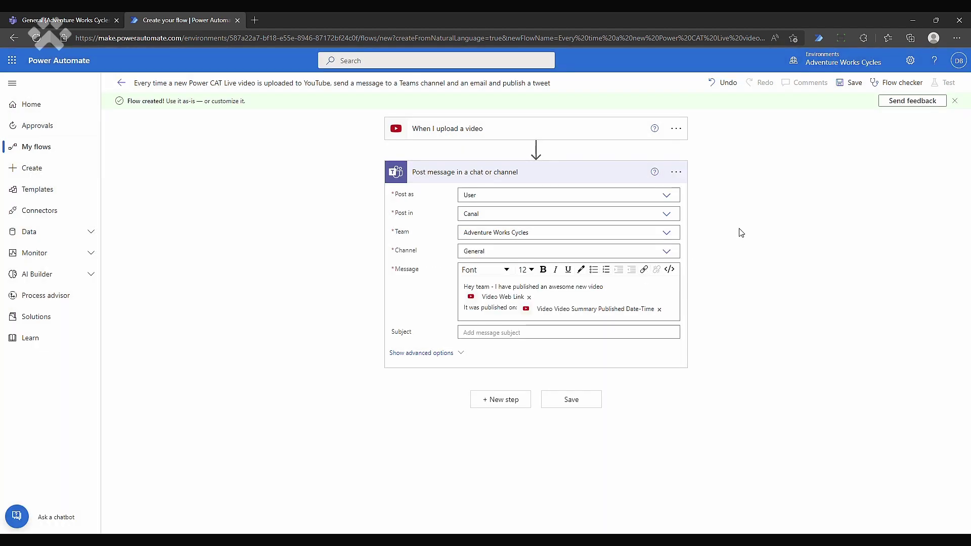
{"action": "left_click", "coordinate": [853, 84]}
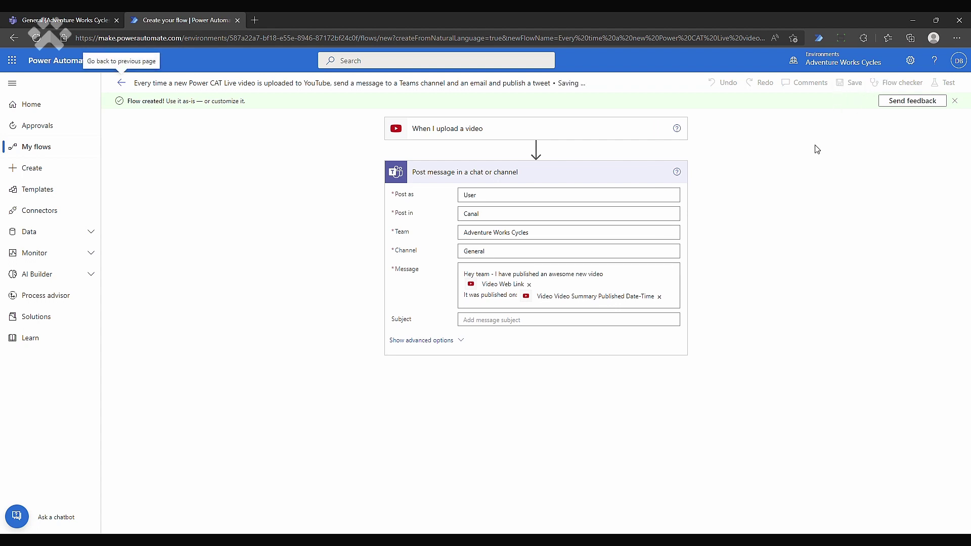
{"action": "left_click", "coordinate": [91, 17]}
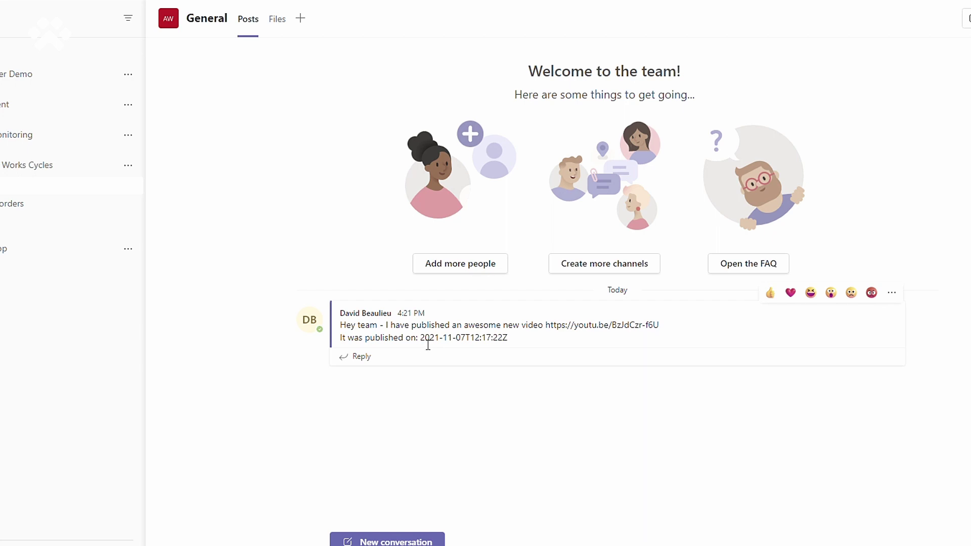
Step: Inspect the raw 2021-11-07T12:17:22Z publish timestamp in the General channel post
{"action": "left_click_drag", "start_coordinate": [421, 340], "coordinate": [509, 342]}
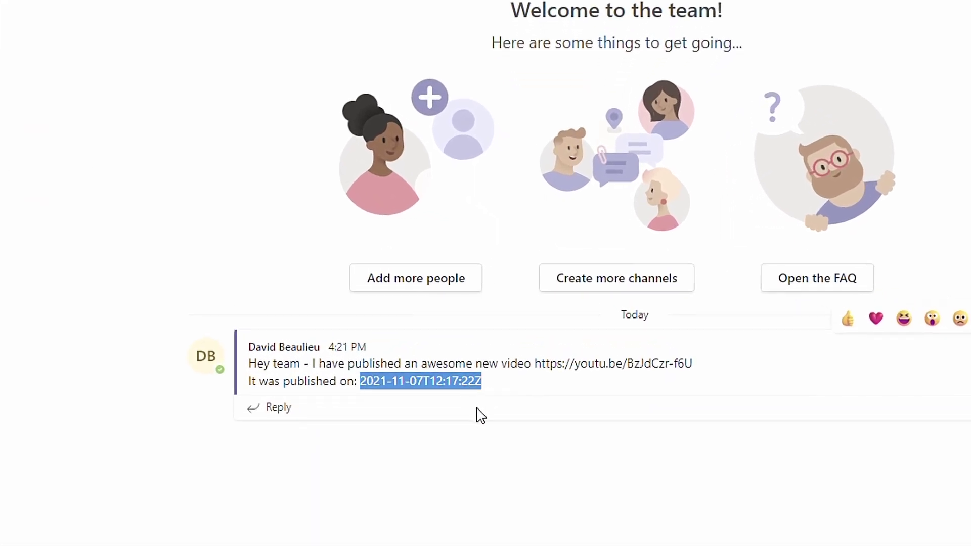
{"action": "left_click", "coordinate": [483, 428]}
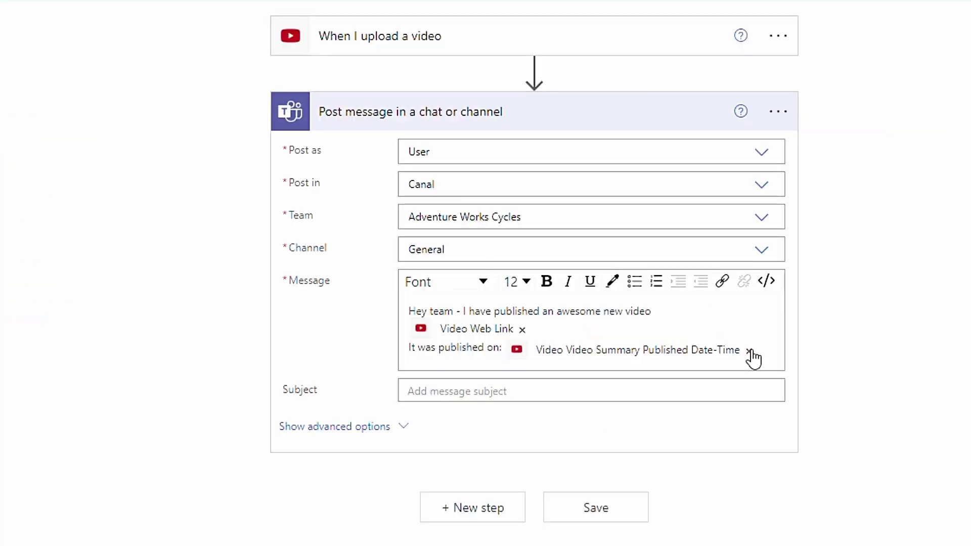
Step: Remove the Published Date-Time token and open Format data by examples from the Expression tab
{"action": "left_click", "coordinate": [750, 350]}
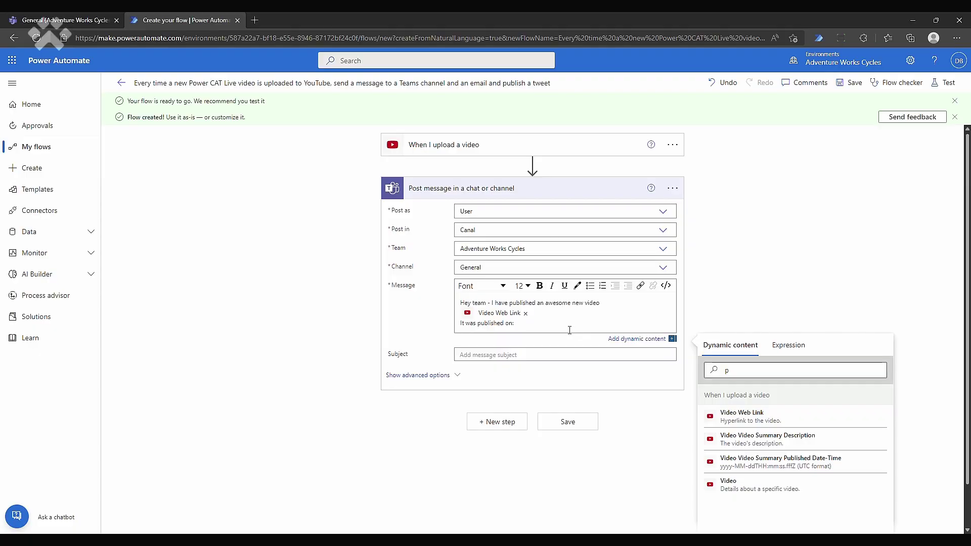
{"action": "left_click", "coordinate": [793, 351]}
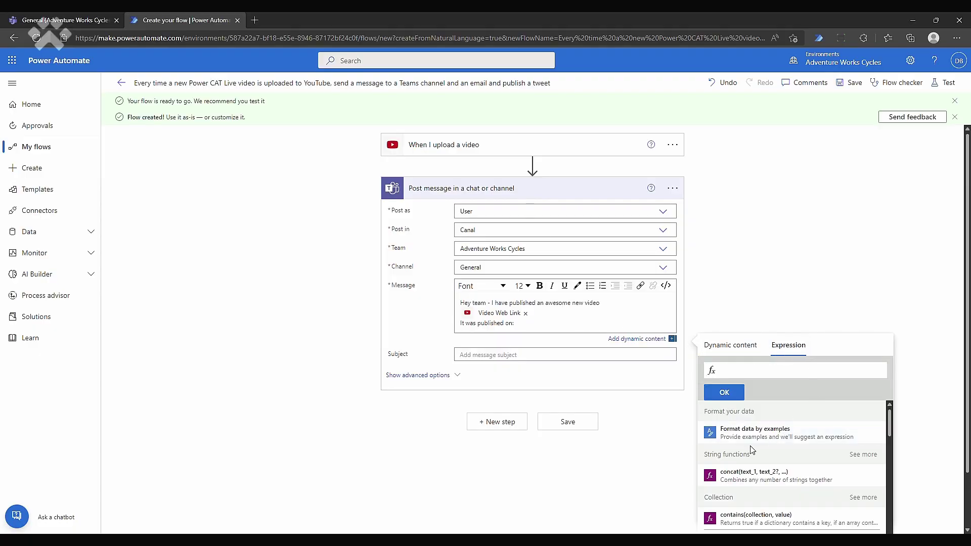
{"action": "left_click", "coordinate": [784, 438]}
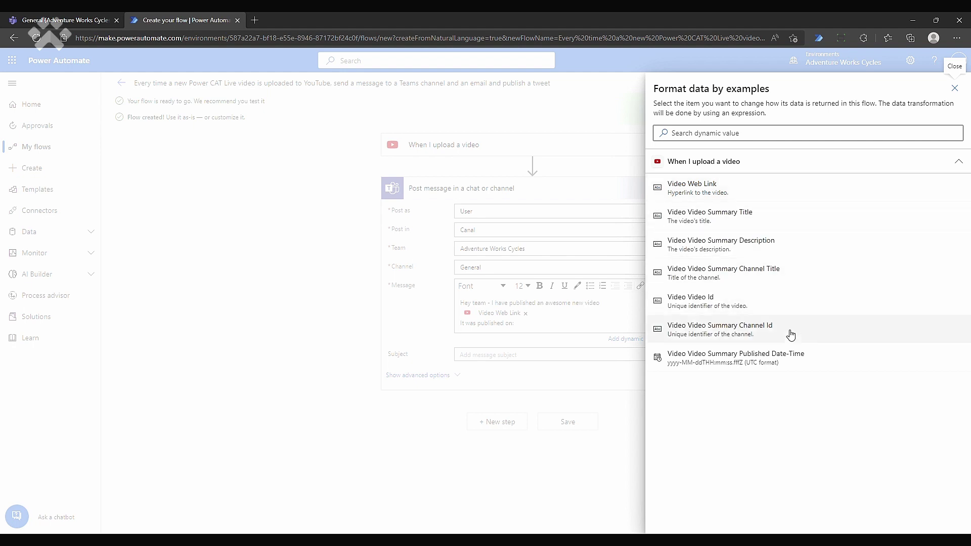
Step: Format Video Published Date-Time by example: 2021-11-07T12:17:22Z becomes 'November 7, 2021'
{"action": "left_click", "coordinate": [786, 371]}
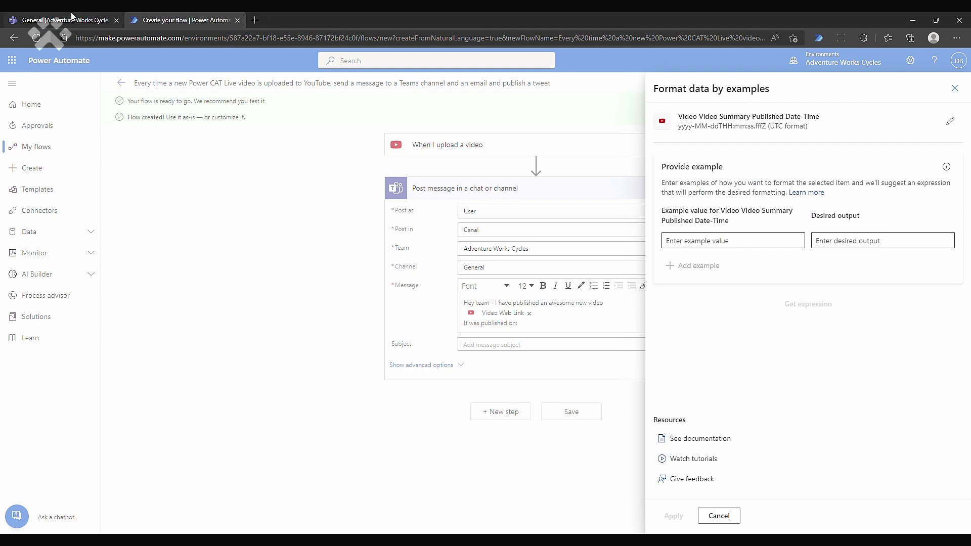
{"action": "left_click", "coordinate": [71, 16]}
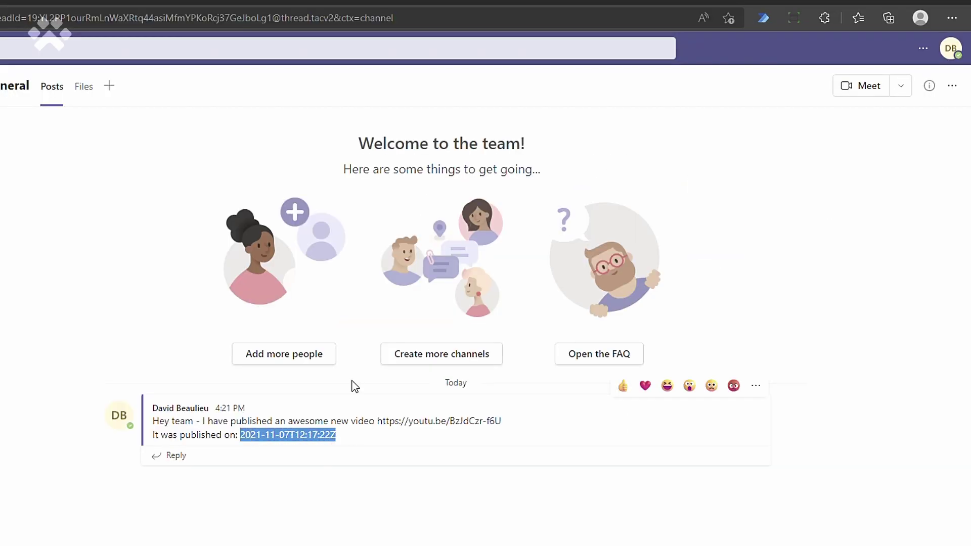
{"action": "left_click", "coordinate": [216, 17]}
{"action": "left_click", "coordinate": [587, 296]}
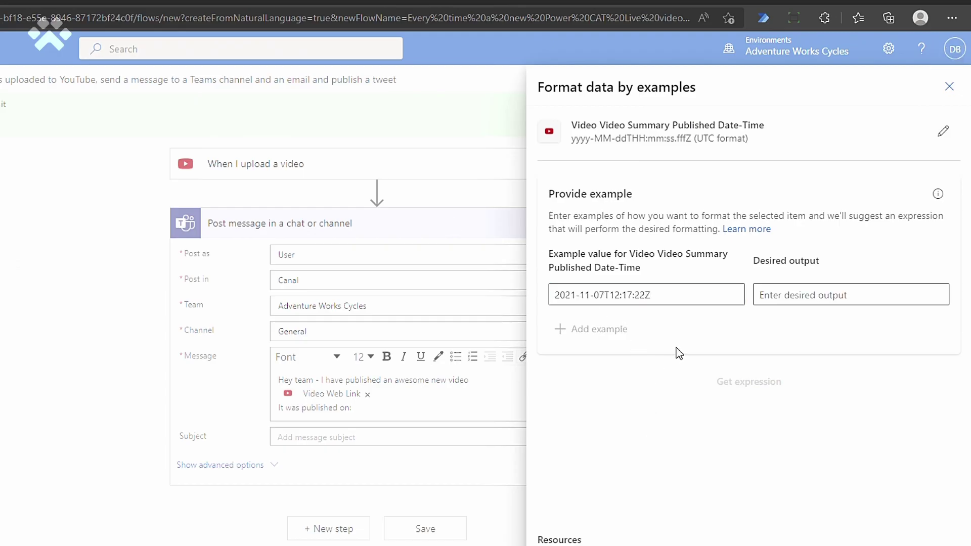
{"action": "left_click", "coordinate": [785, 300]}
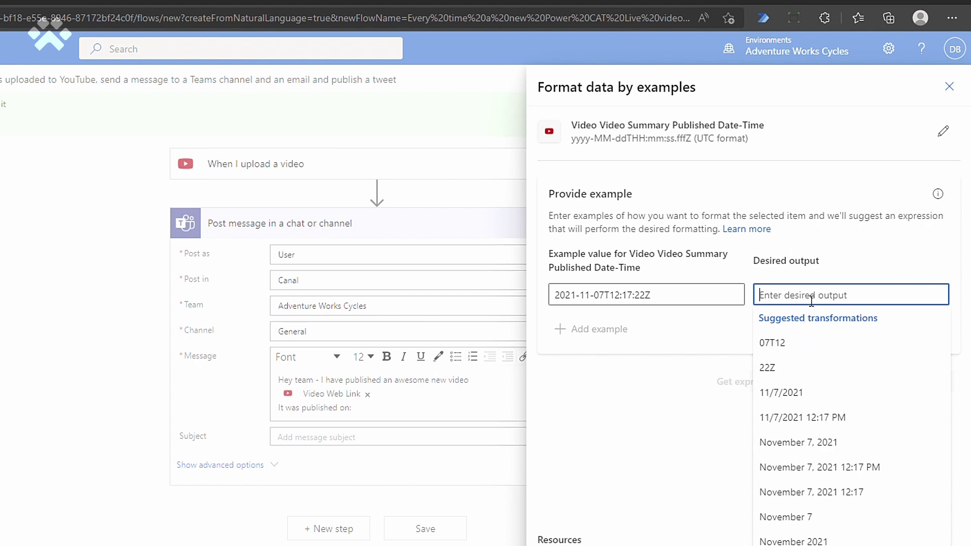
{"action": "type", "text": "November 7, 2021"}
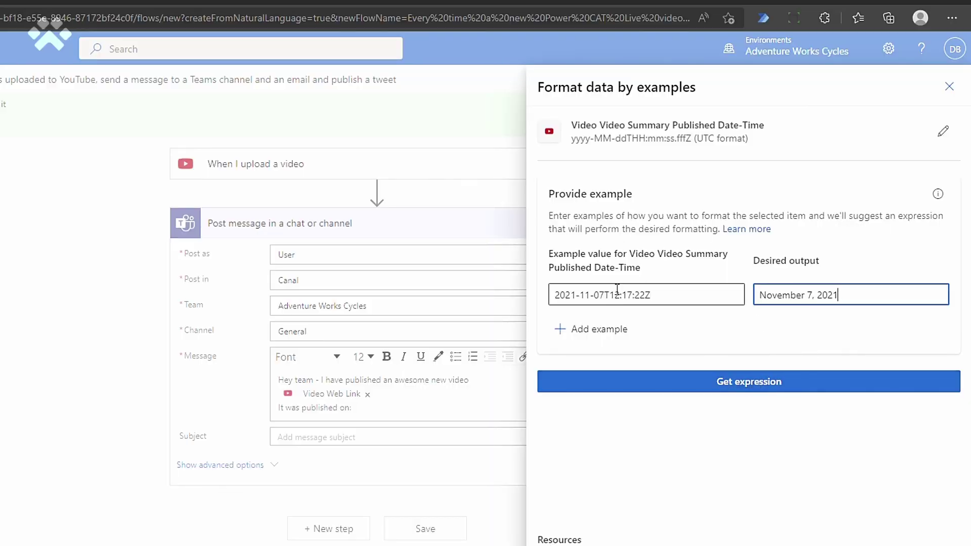
Step: Insert the generated formatDateTime expression into the Teams message and save the flow
{"action": "left_click", "coordinate": [716, 383]}
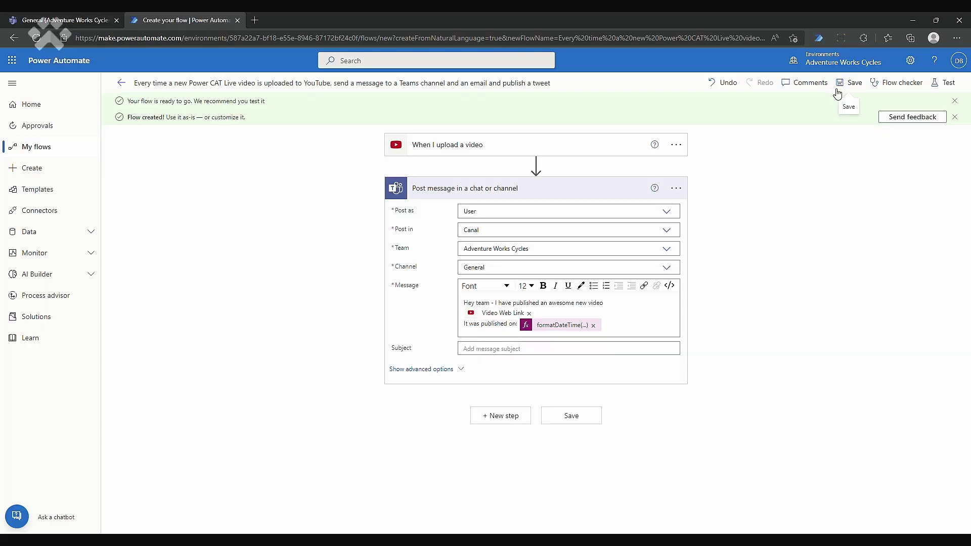
{"action": "left_click", "coordinate": [837, 94]}
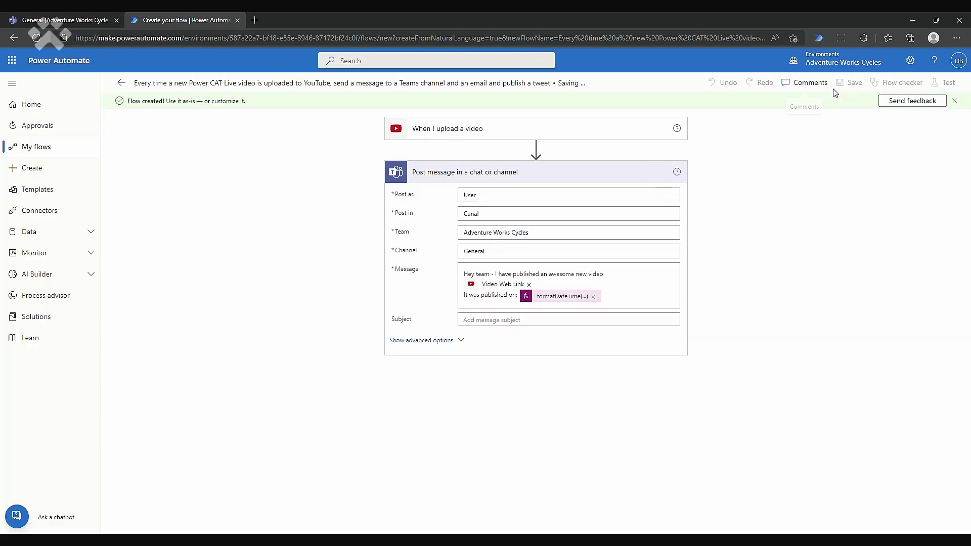